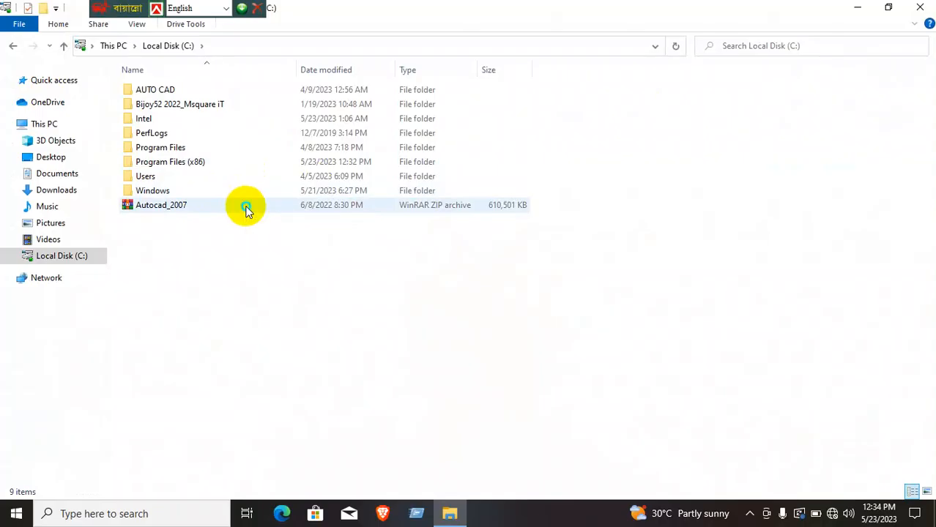
Extract the Autocad_2007 ZIP archive to Local Disk (C:)
right_click(246, 212)
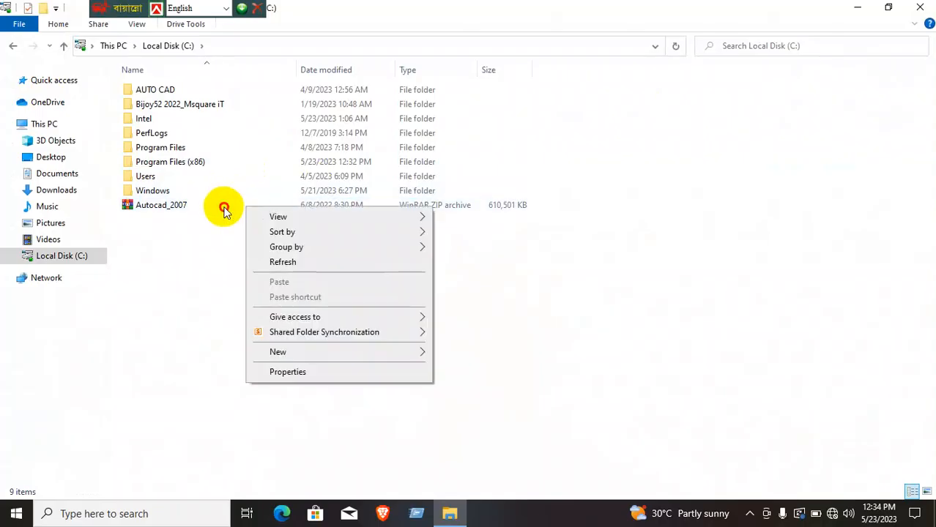
click(224, 212)
right_click(224, 212)
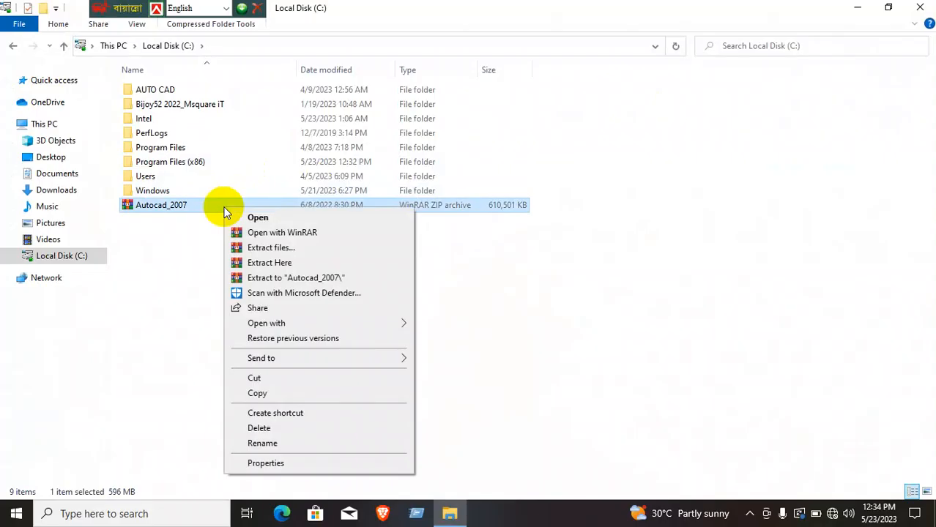
click(265, 247)
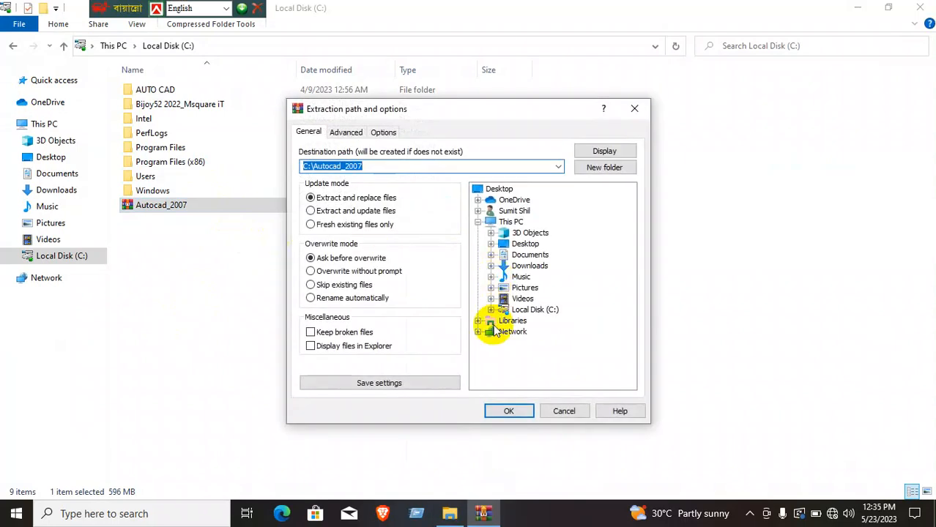
click(555, 312)
click(510, 412)
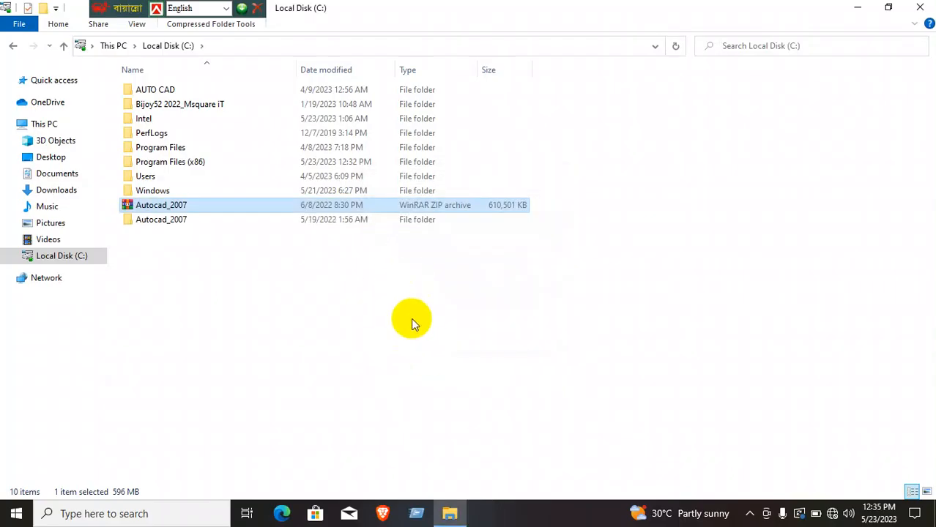
Refresh the drive listing and open the extracted Autocad_2007 folder down through its nested subfolders to the autocad folder
right_click(412, 323)
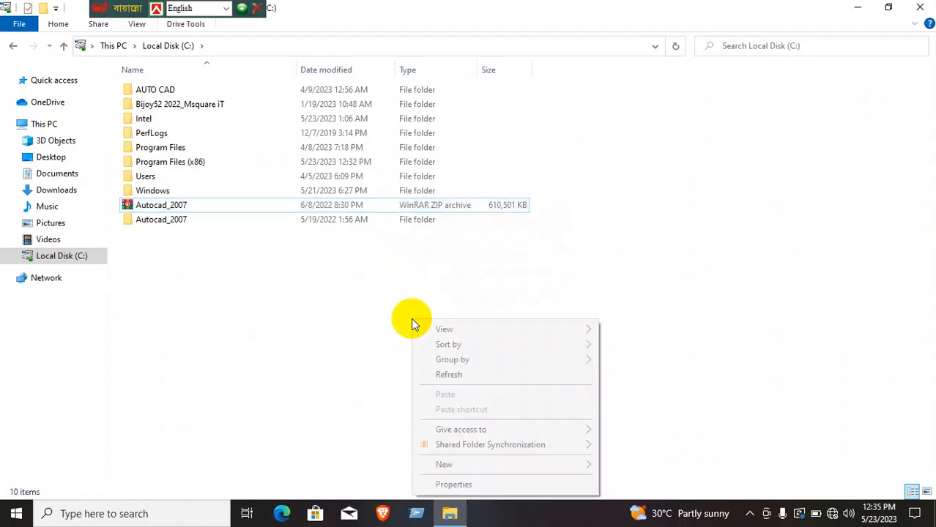
click(429, 375)
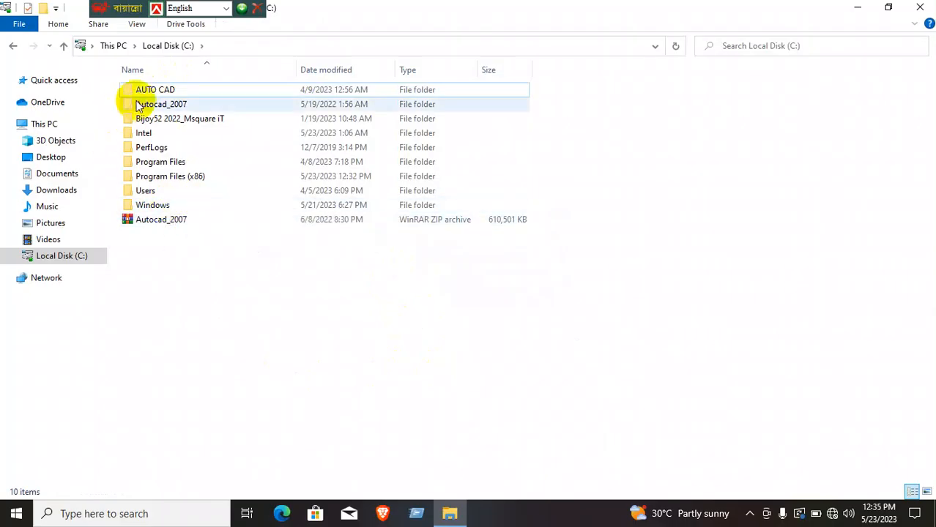
double_click(185, 104)
double_click(209, 94)
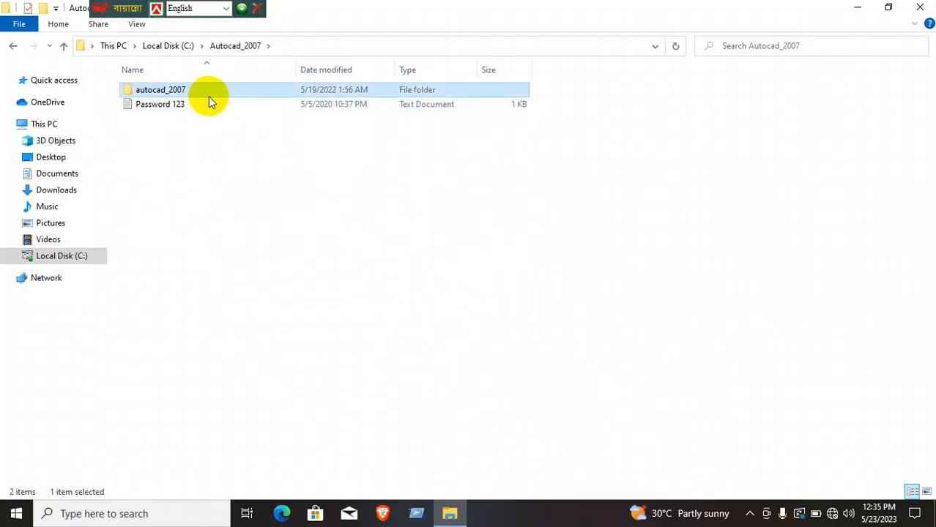
double_click(209, 96)
click(209, 96)
double_click(208, 96)
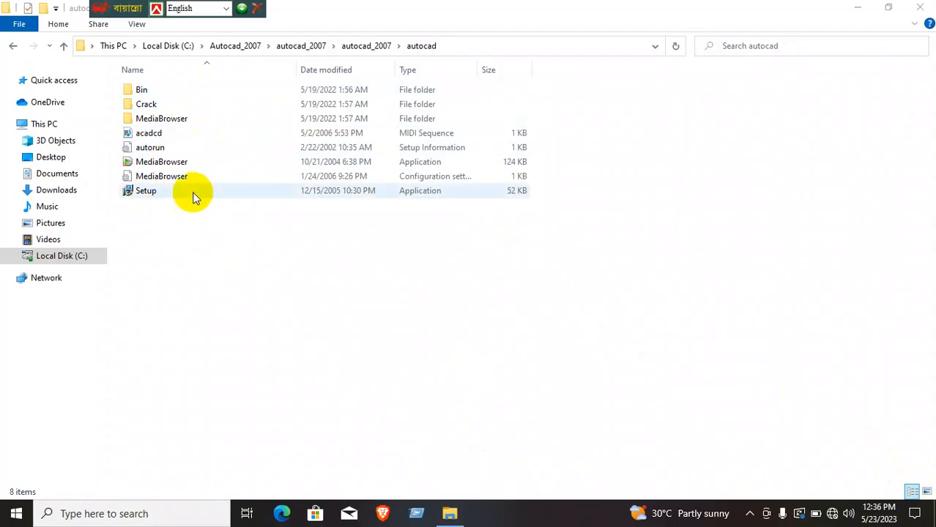
Run Setup, start the stand-alone installation of AutoCAD 2007 and agree to install the required support components
click(232, 194)
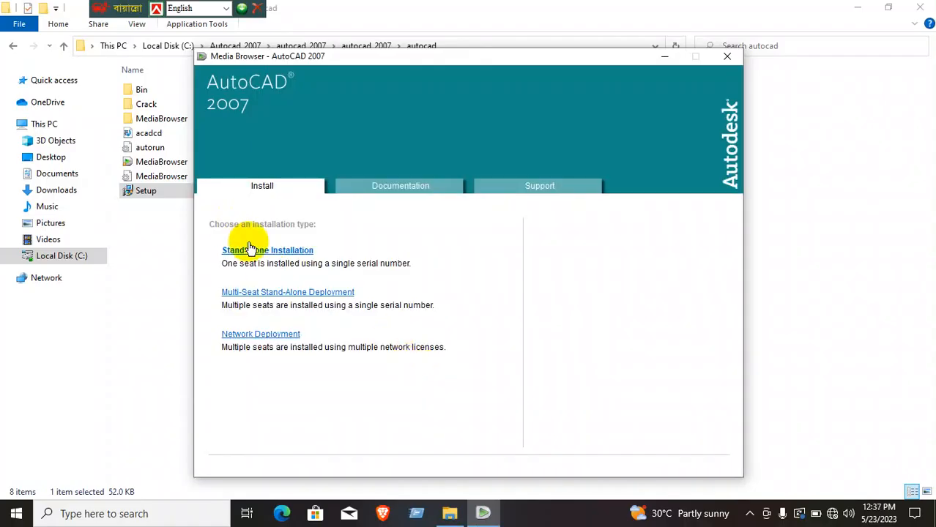
click(272, 250)
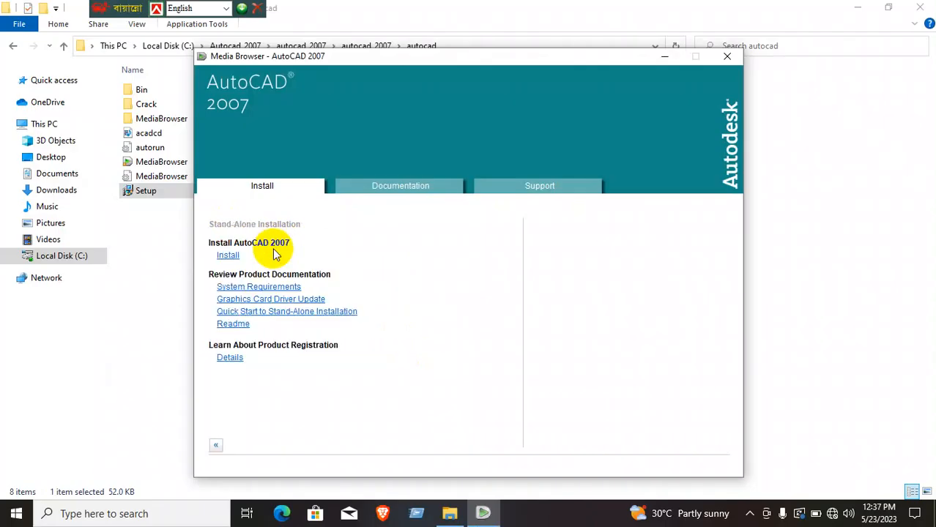
click(224, 257)
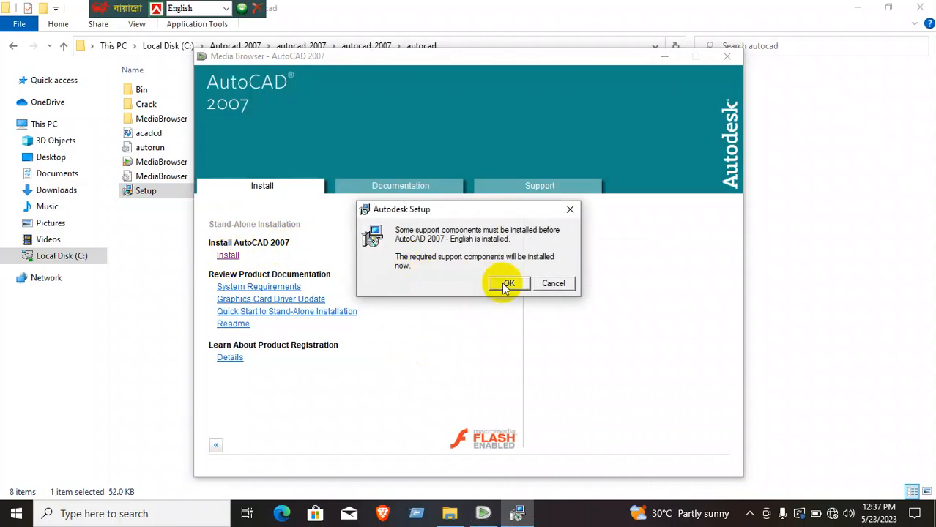
click(507, 284)
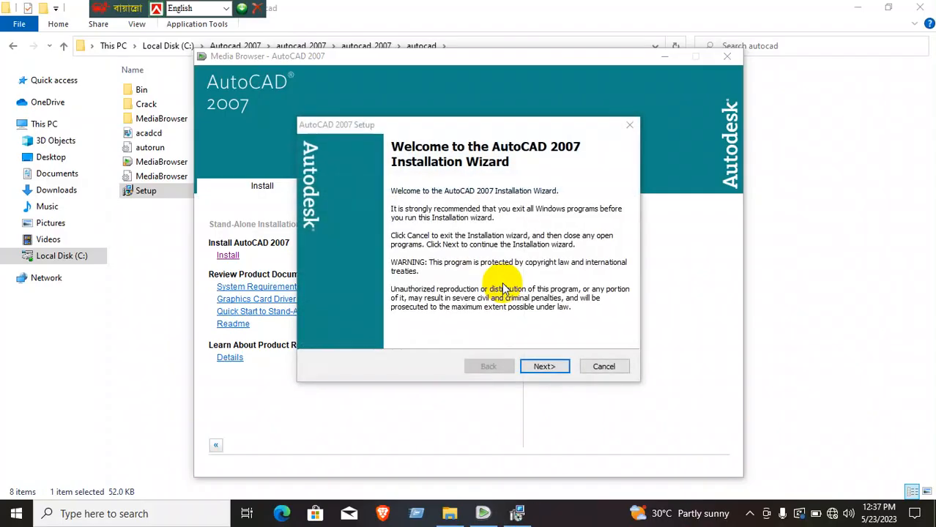
Continue past the installation wizard's welcome page and accept the software license agreement for United States
click(546, 367)
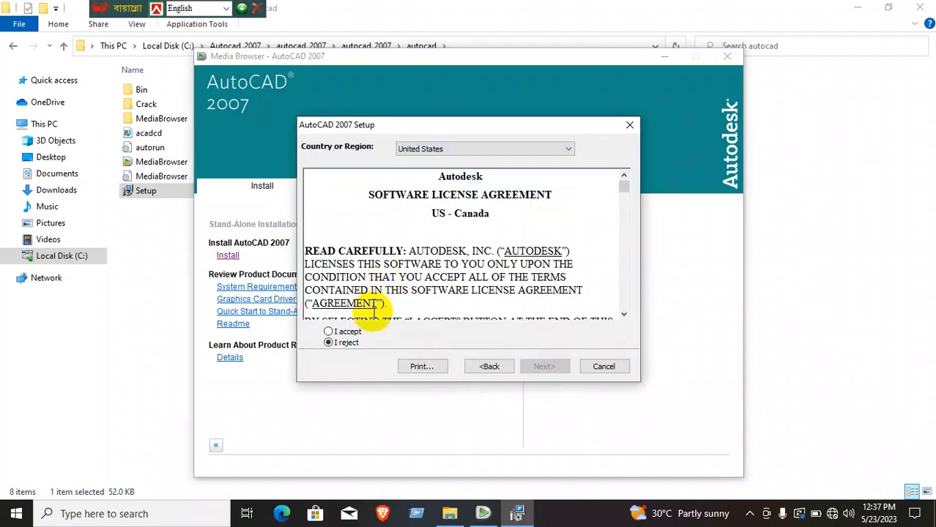
click(348, 333)
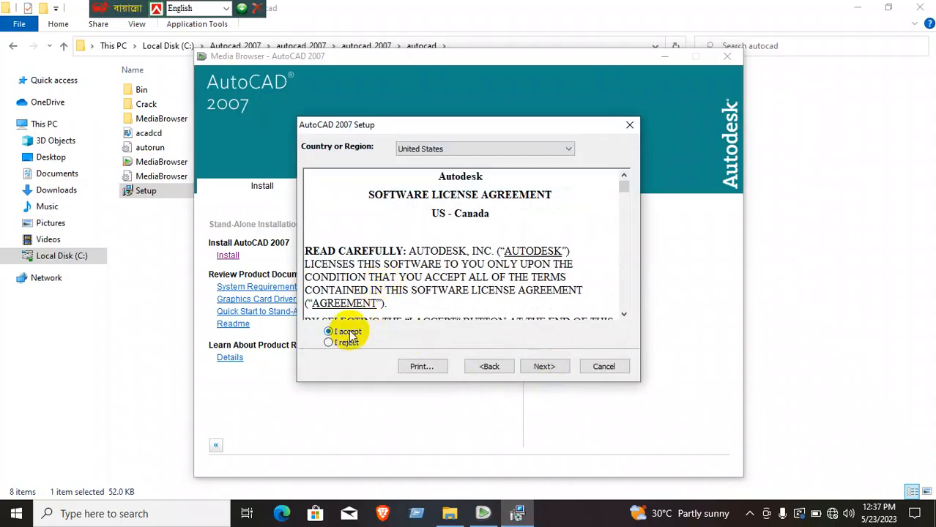
click(542, 366)
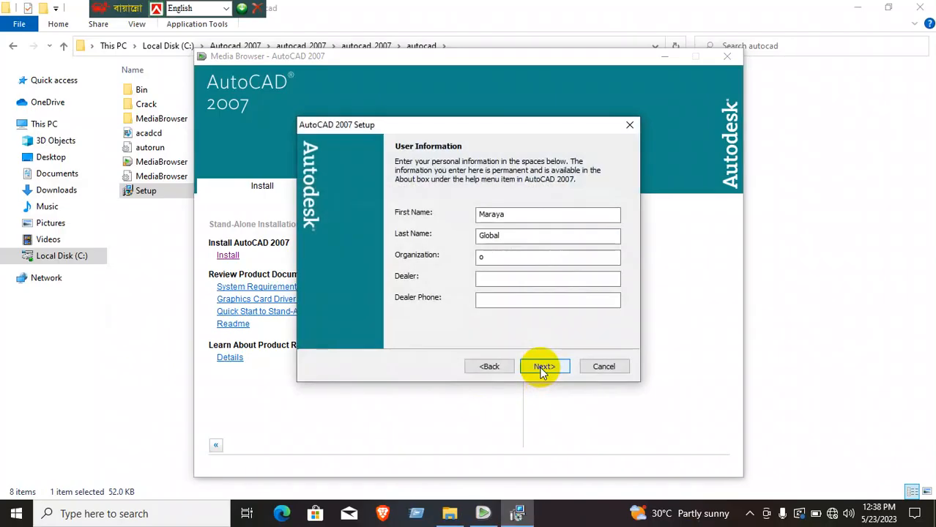
Complete the user information with organization "orerrtwergw", dealer "rert" and a dealer phone entry, keeping the prefilled names, and submit it
click(542, 368)
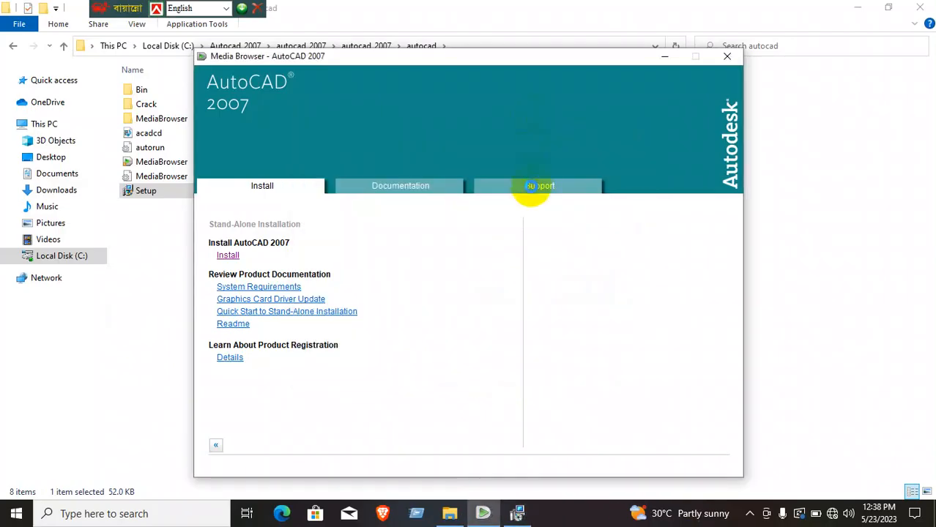
click(517, 511)
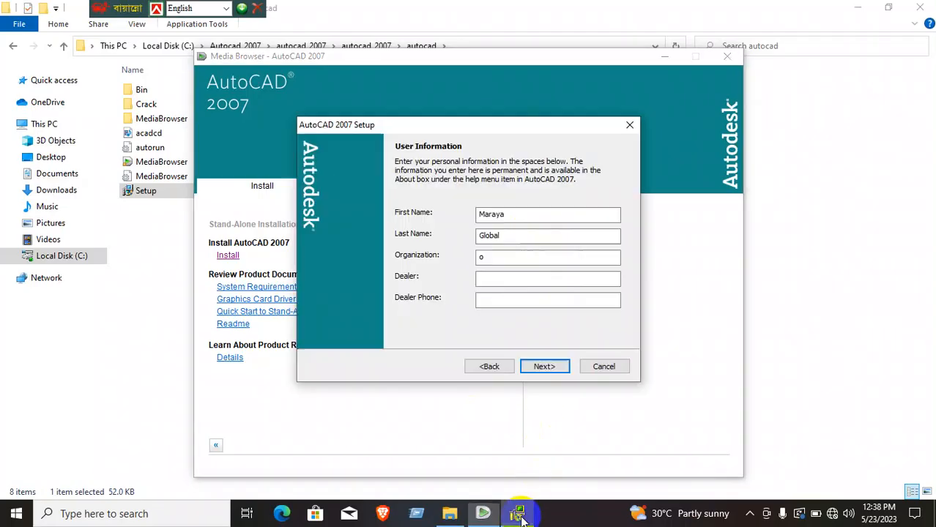
click(520, 255)
text(rer)
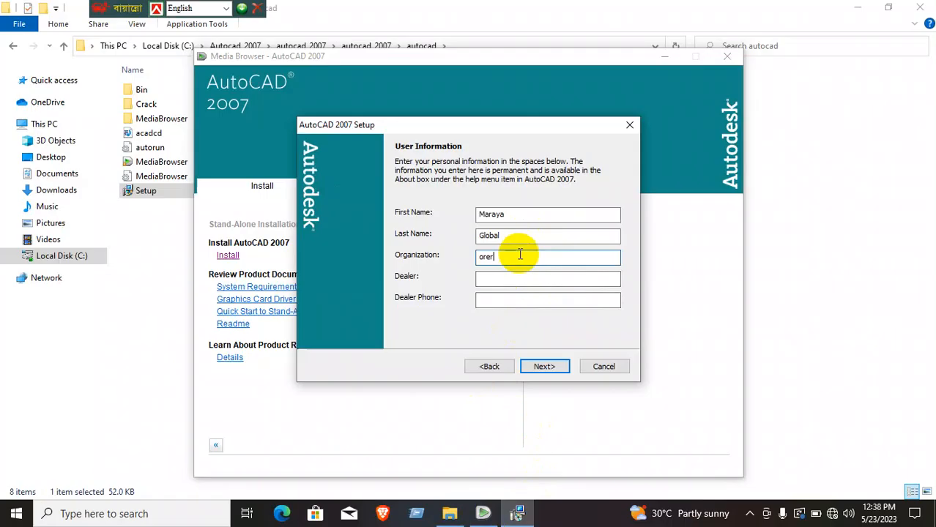
text(rtwergw)
click(520, 280)
text(rert)
click(519, 301)
text(erwer)
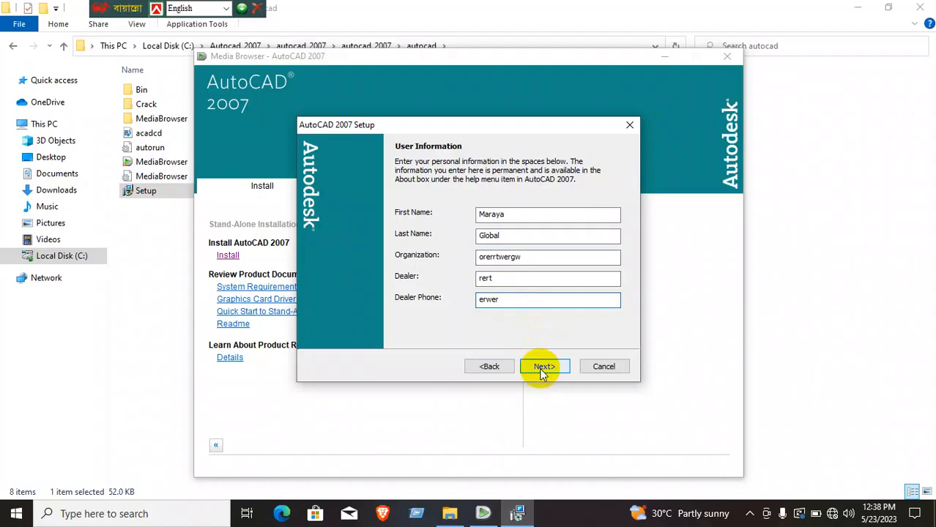
click(543, 370)
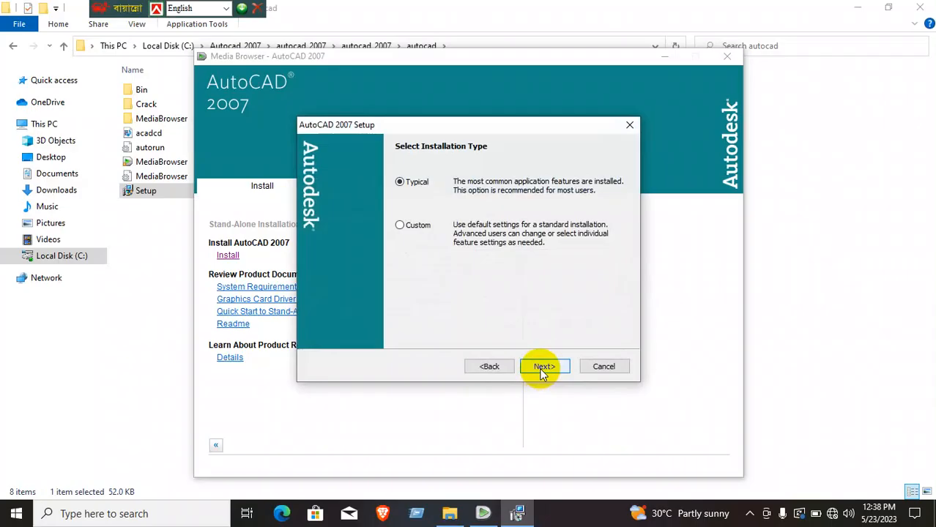
Choose the Typical installation type and include both Express Tools and the Material Library as optional tools
click(543, 370)
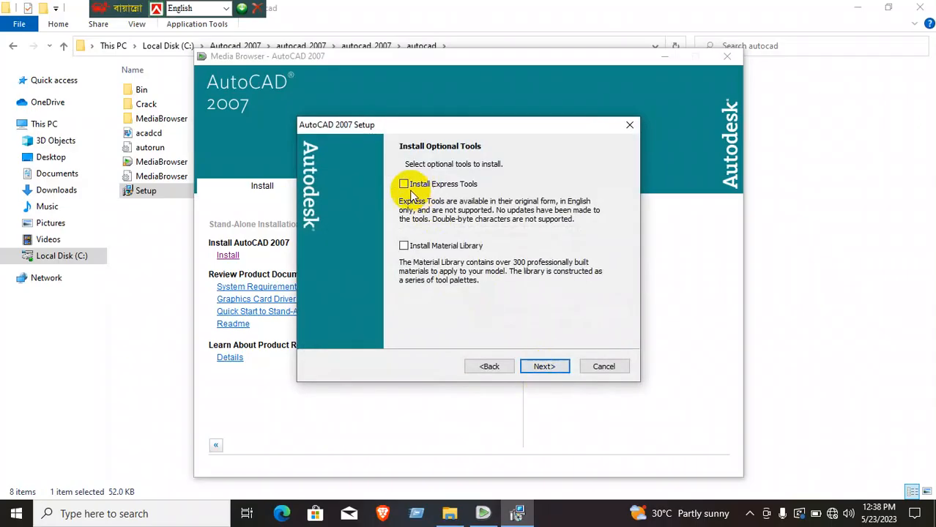
click(409, 189)
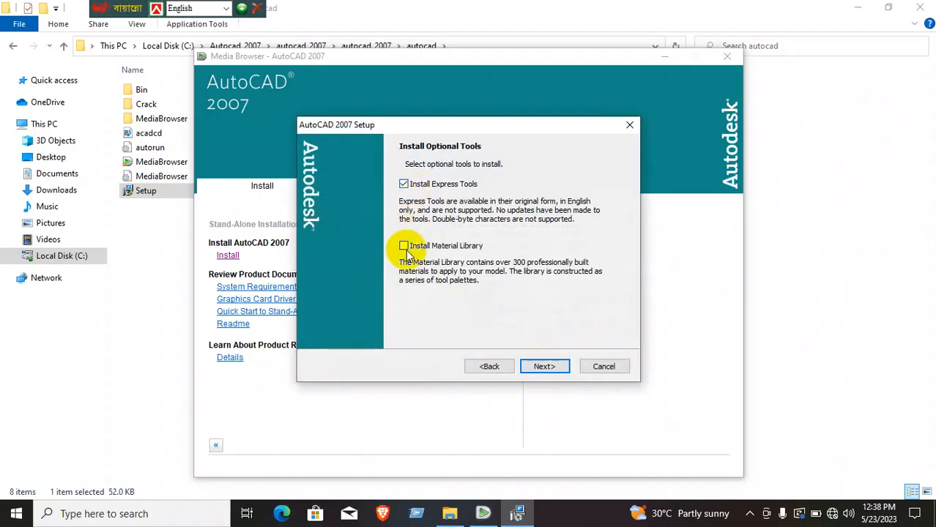
click(408, 252)
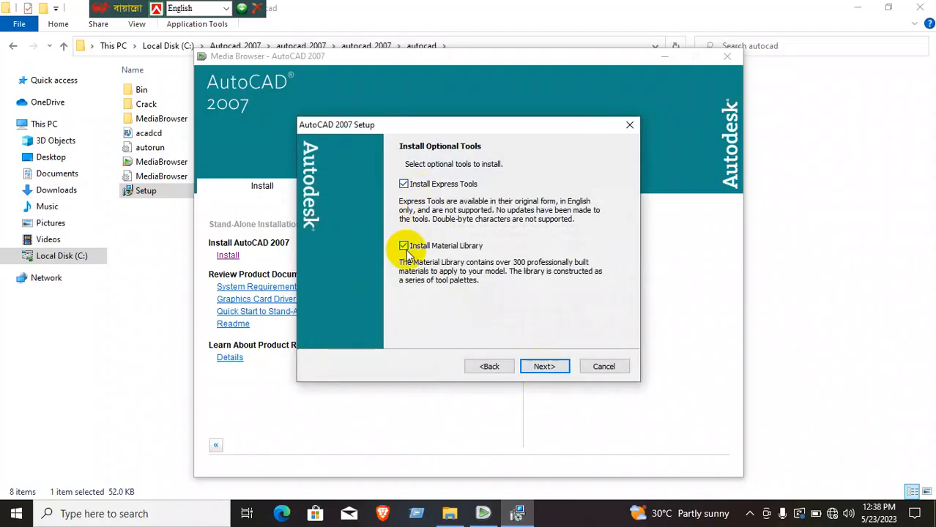
click(538, 369)
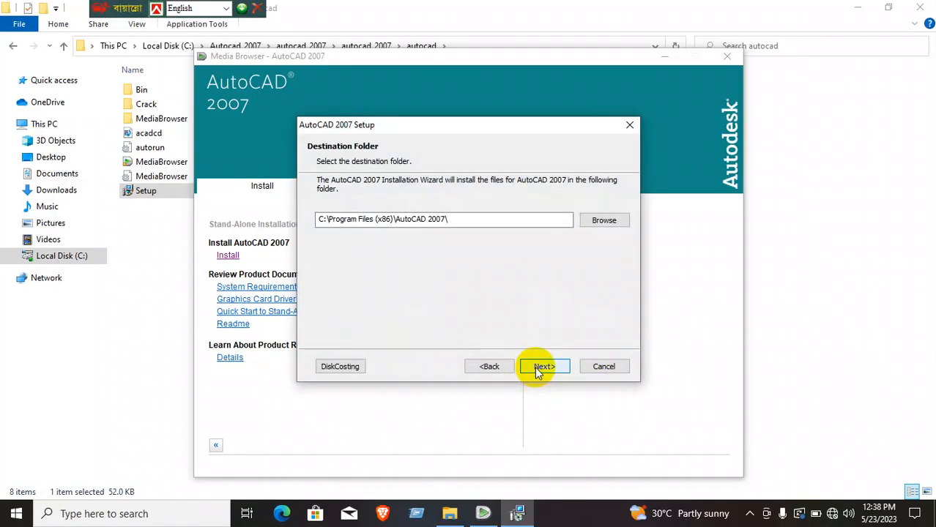
Keep the default destination folder, Notepad as text editor and the desktop shortcut option, and start the installation
click(538, 368)
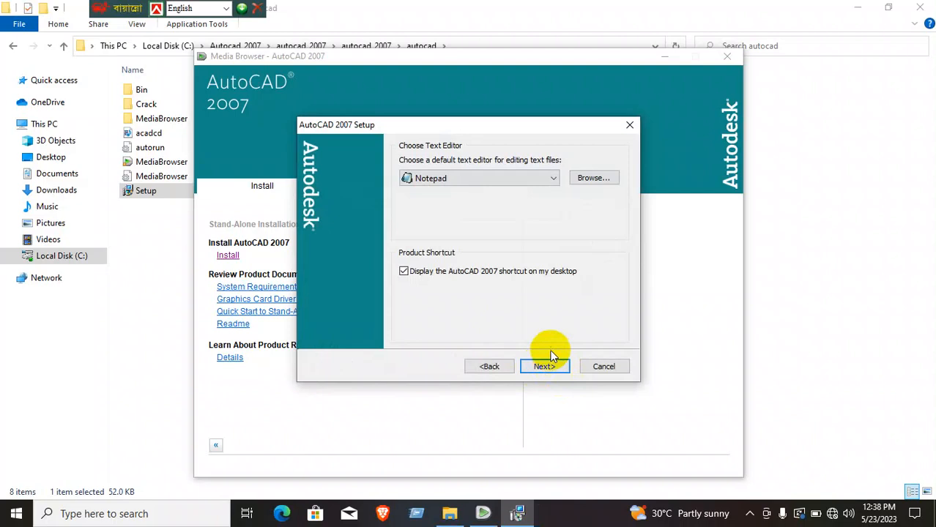
click(554, 364)
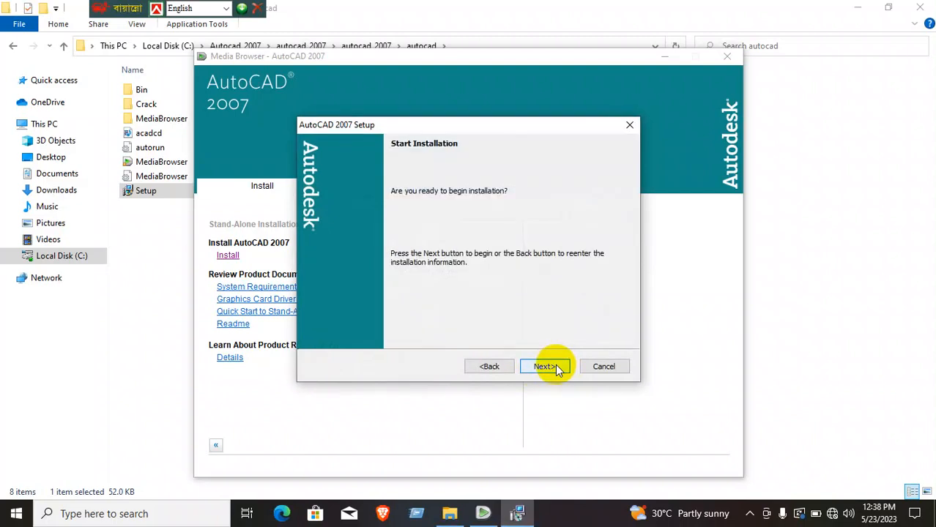
click(544, 366)
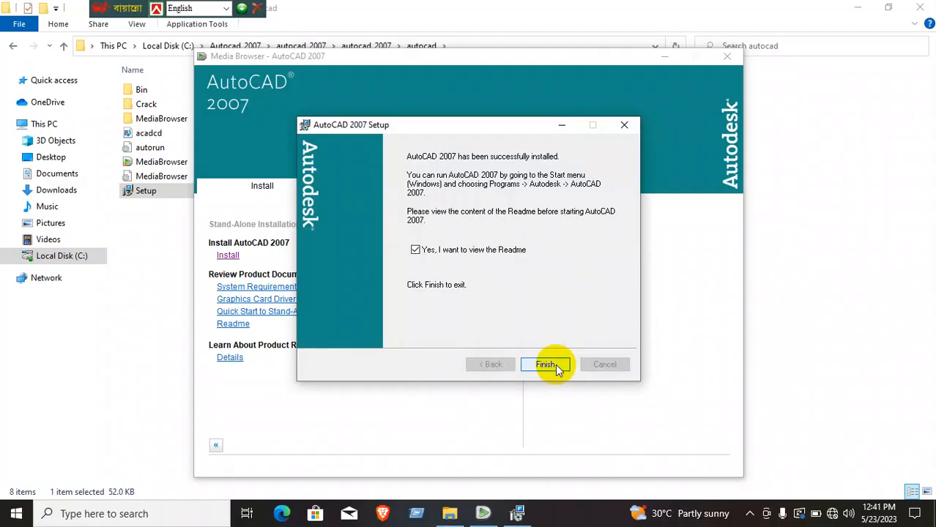
Finish the AutoCAD 2007 setup and close the Readme and the Media Browser windows
click(550, 365)
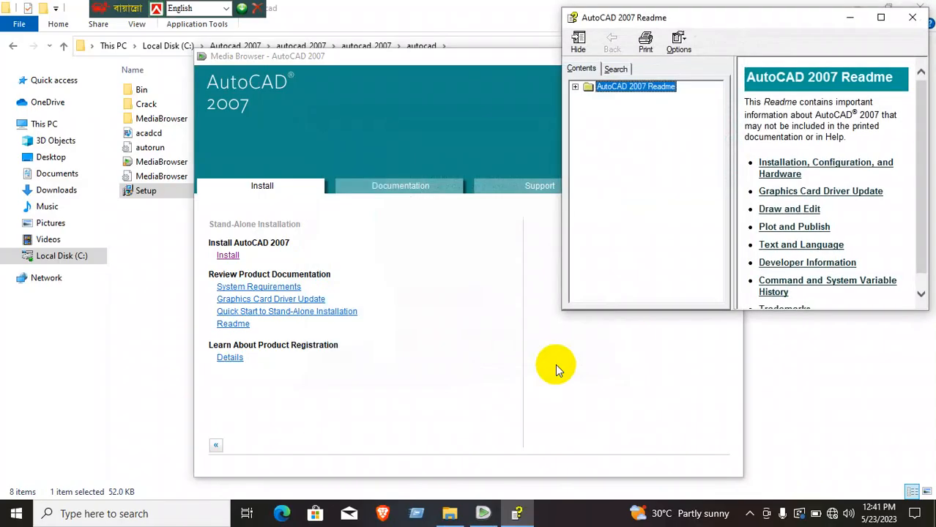
click(914, 16)
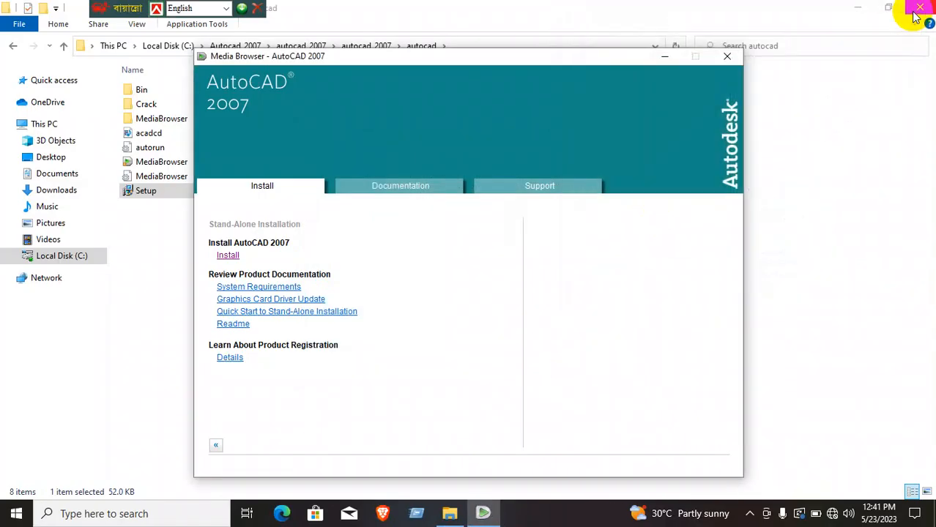
click(731, 55)
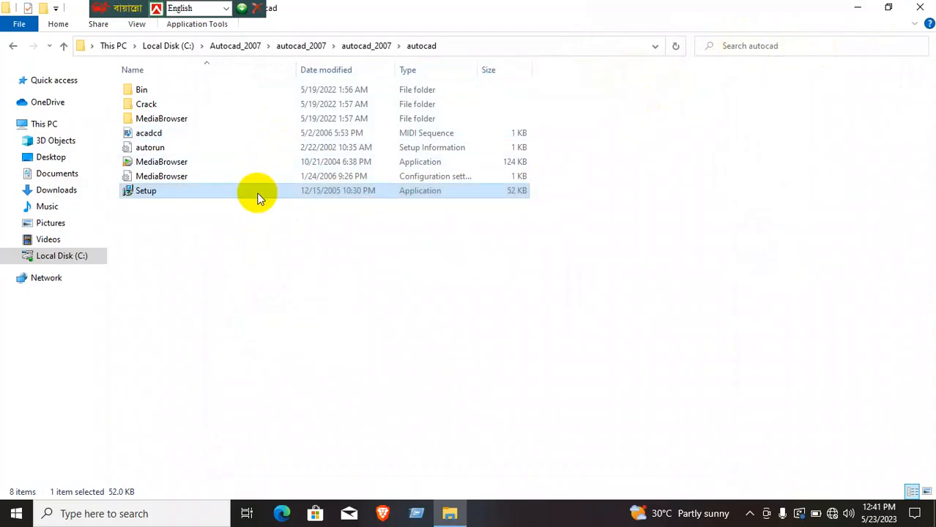
Select all the files in the autocad folder's Crack subfolder and minimize the folder window
double_click(261, 103)
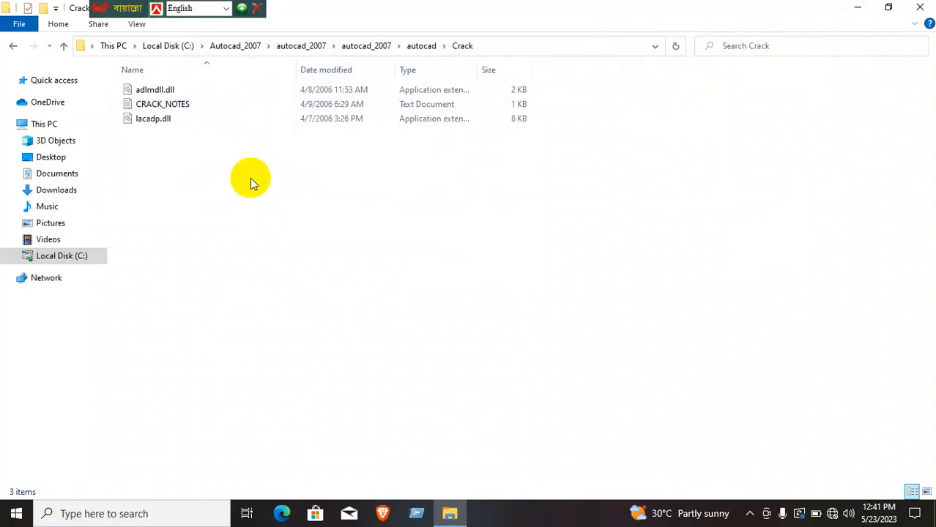
key(ctrl+a)
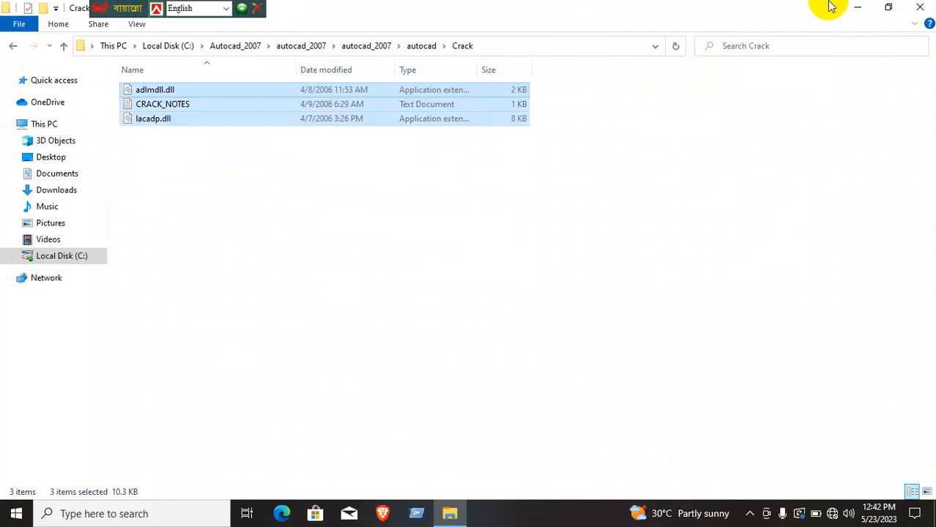
click(857, 7)
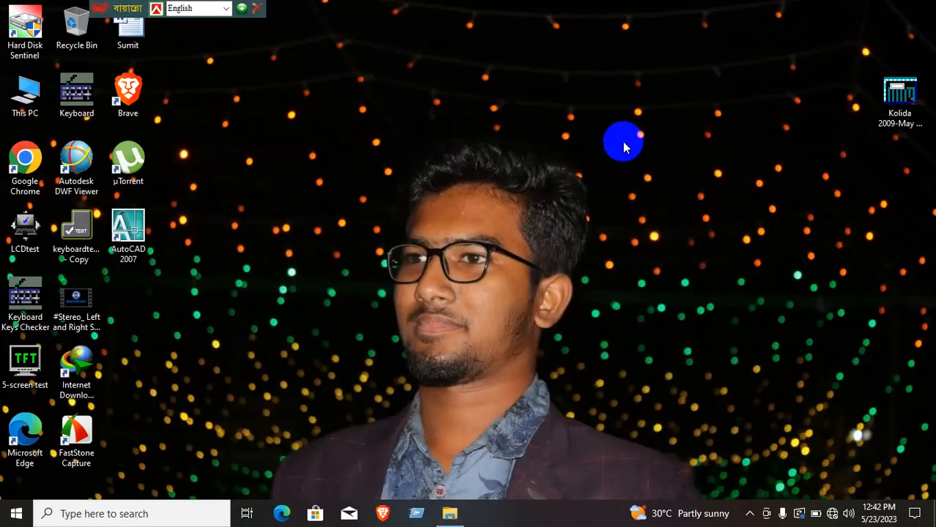
Open the AutoCAD 2007 install folder through the file location in the desktop shortcut's properties
right_click(143, 245)
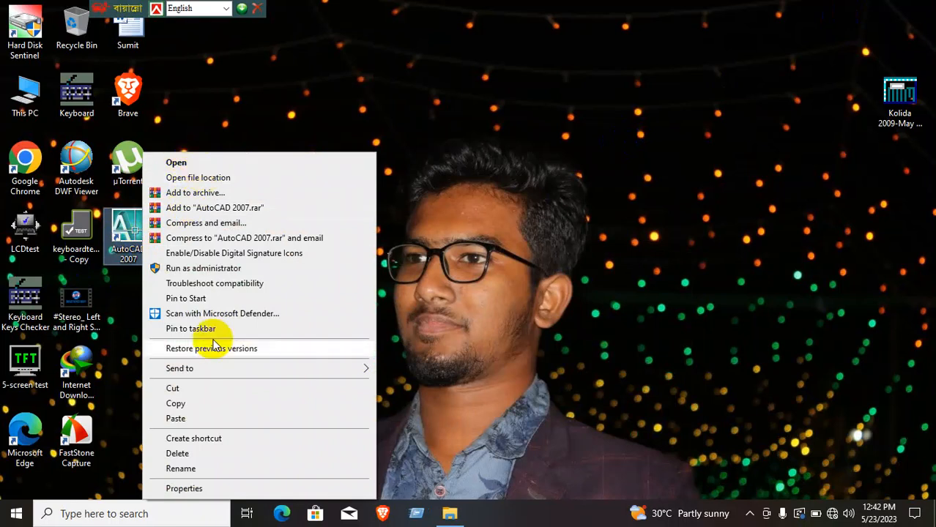
click(249, 489)
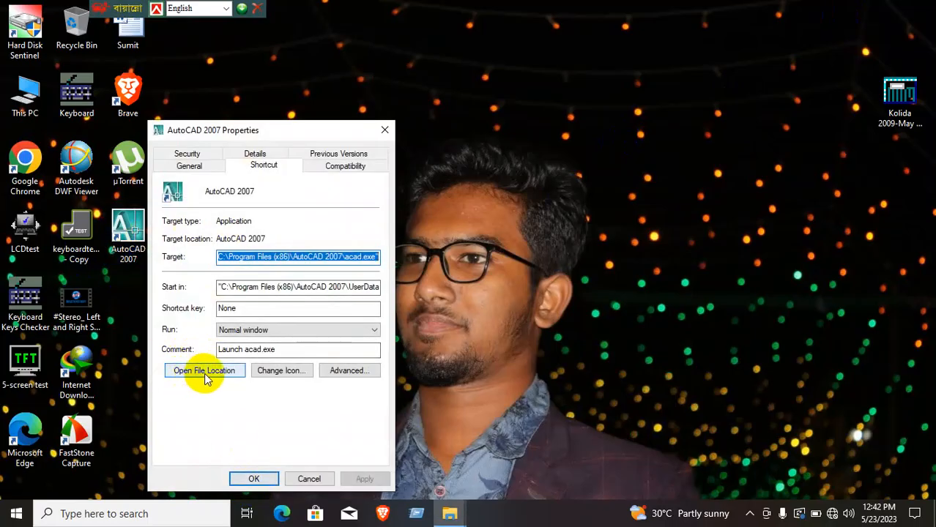
click(191, 378)
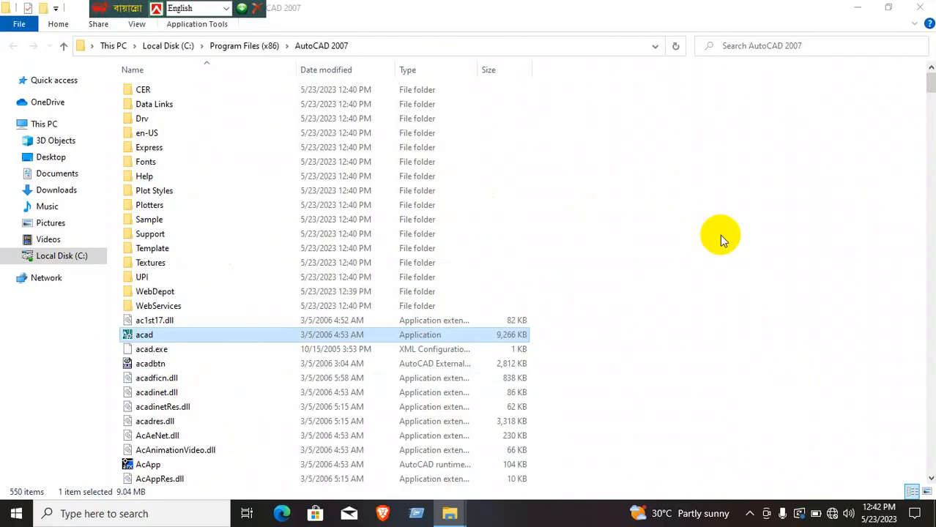
Paste the Crack files into the AutoCAD 2007 folder, replacing the same-named files with administrator permission, and close the folder and shortcut properties
key(ctrl+v)
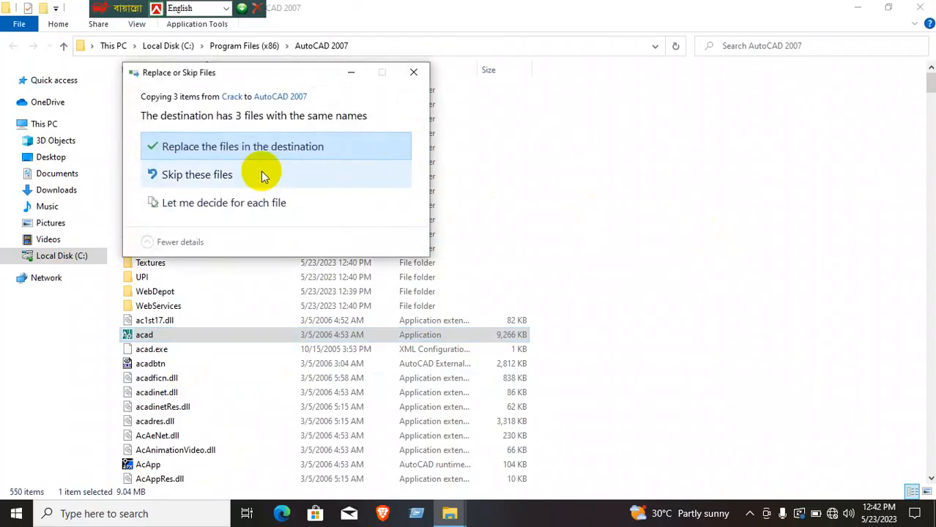
click(335, 150)
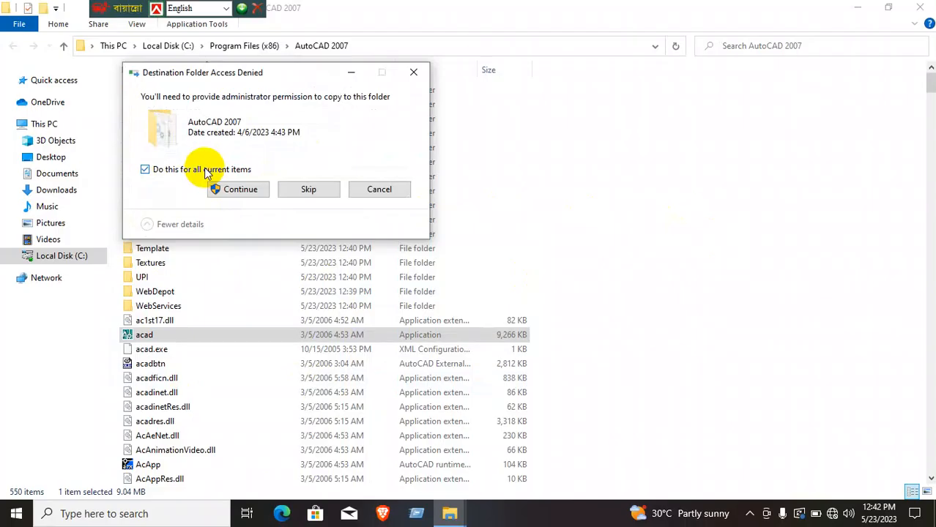
click(241, 190)
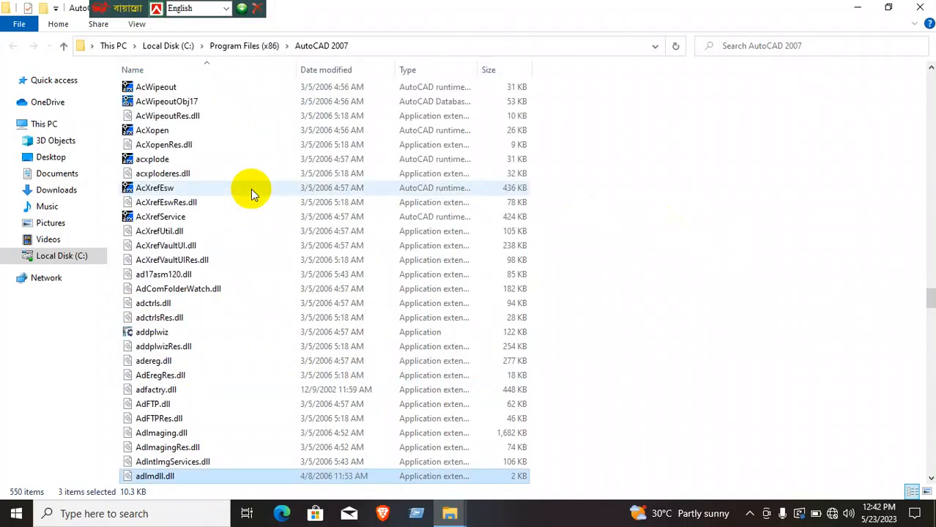
click(922, 6)
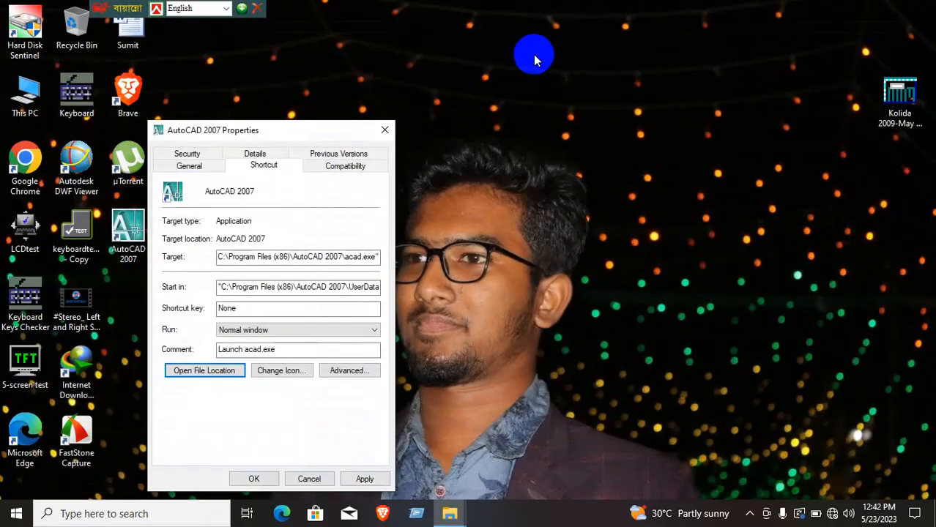
click(383, 130)
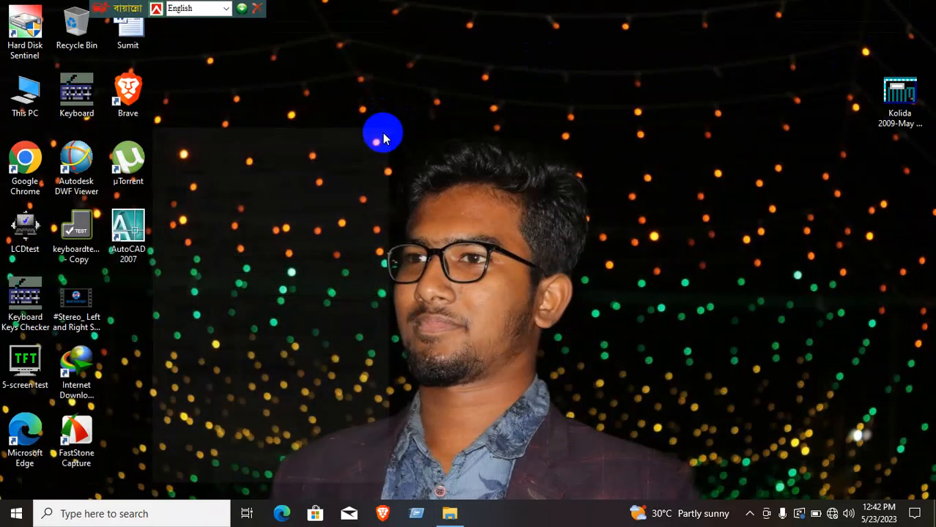
Launch AutoCAD 2007 and choose the AutoCAD Classic workspace, with the workspace prompt set not to show again
click(139, 220)
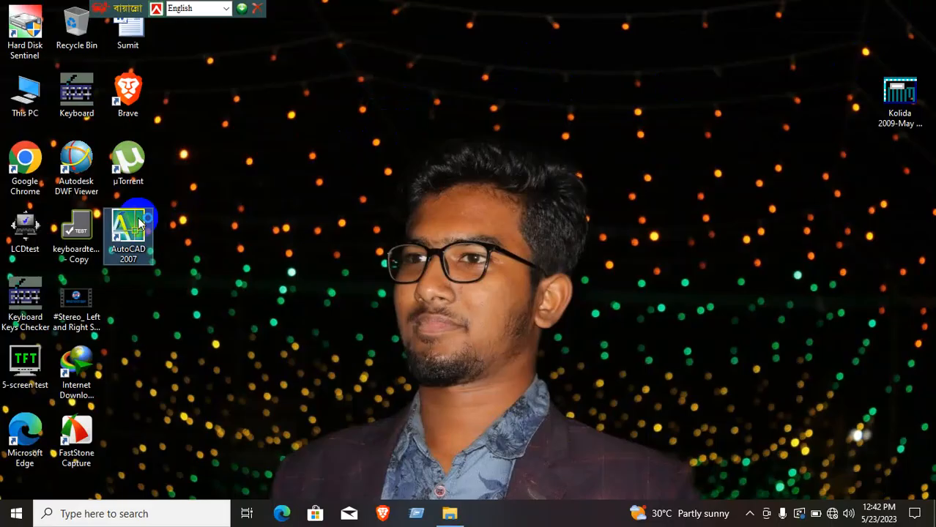
double_click(128, 231)
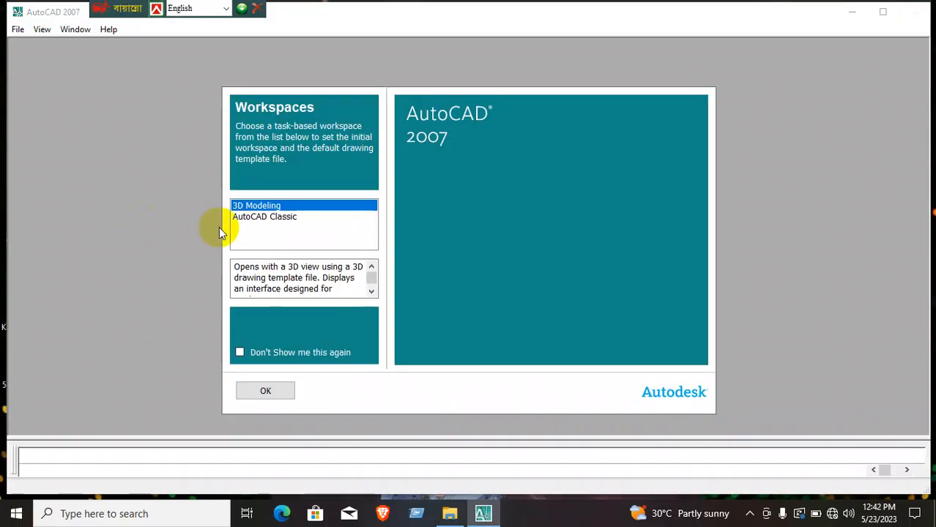
click(256, 216)
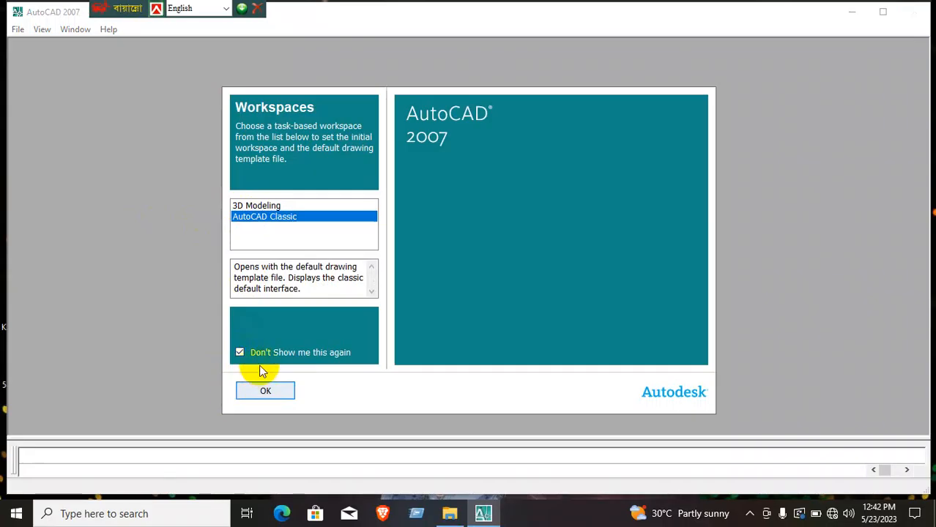
click(268, 394)
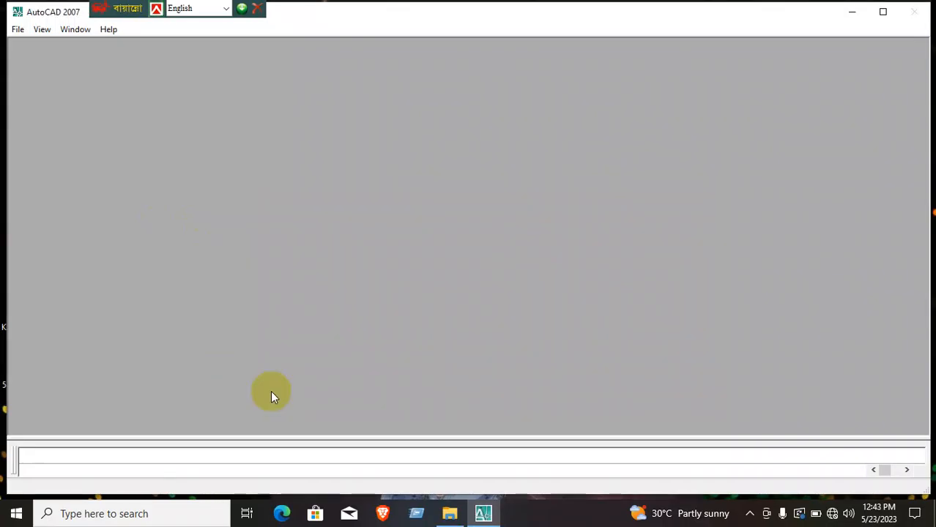